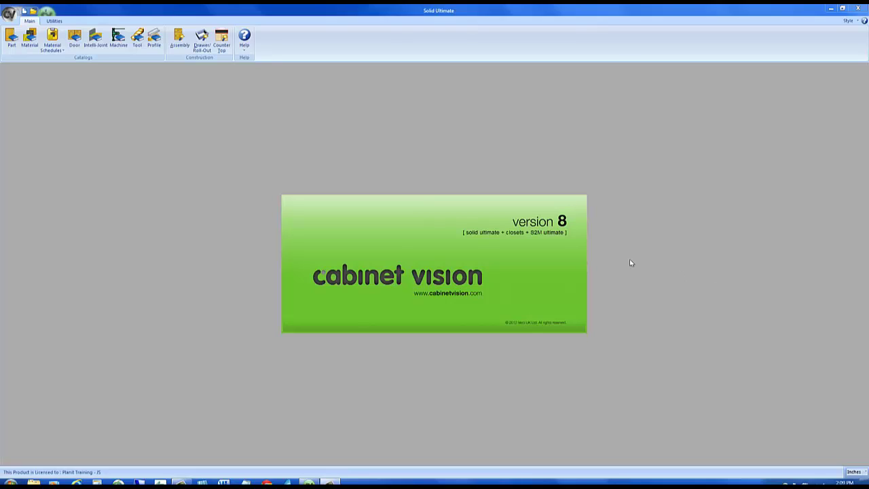
- Start a new setup package, list Doors items, and select Raised Panel - 2 1/2 Picture Frame
{"action": "left_click", "coordinate": [55, 20]}
{"action": "left_click", "coordinate": [100, 42]}
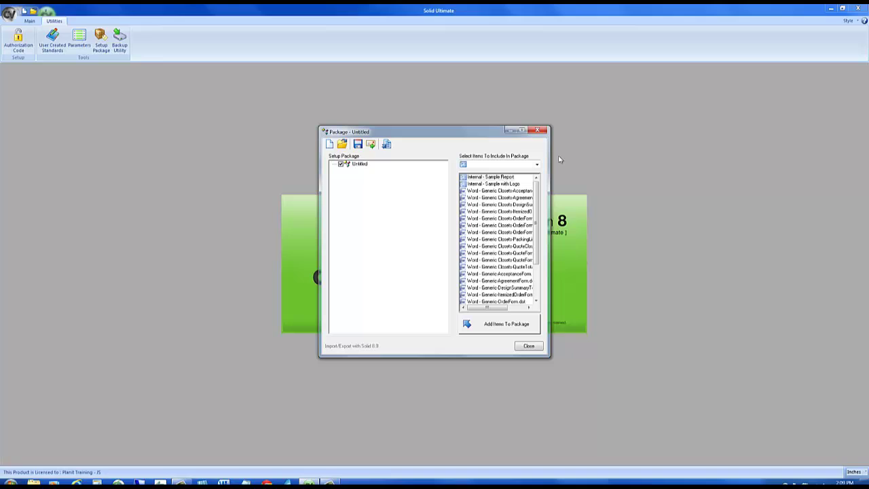
{"action": "left_click", "coordinate": [537, 164]}
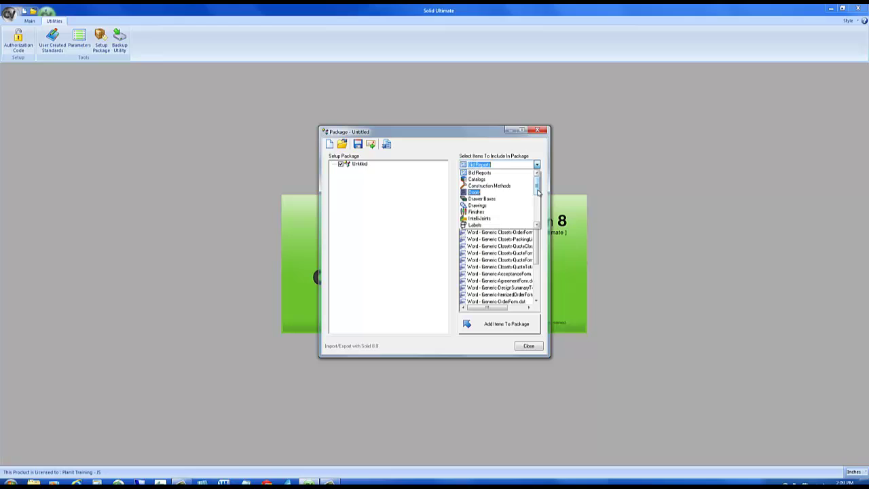
{"action": "left_click_drag", "start_coordinate": [537, 189], "coordinate": [535, 222]}
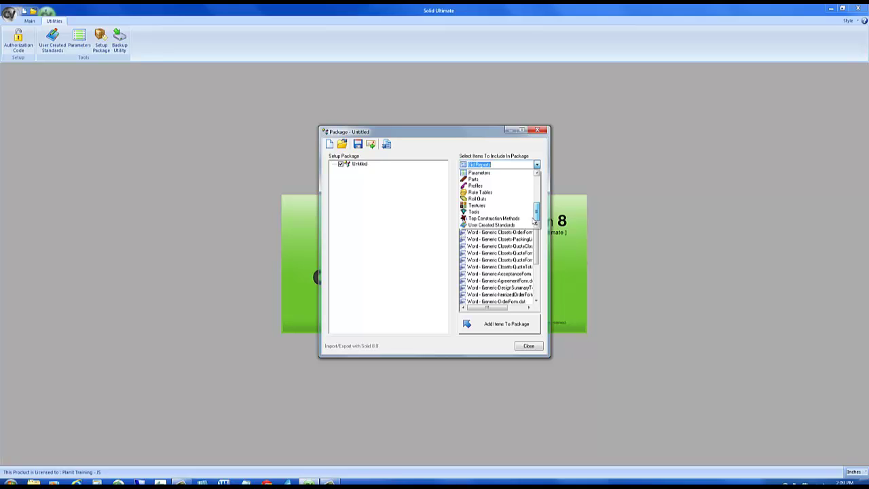
{"action": "left_click_drag", "start_coordinate": [536, 214], "coordinate": [537, 184]}
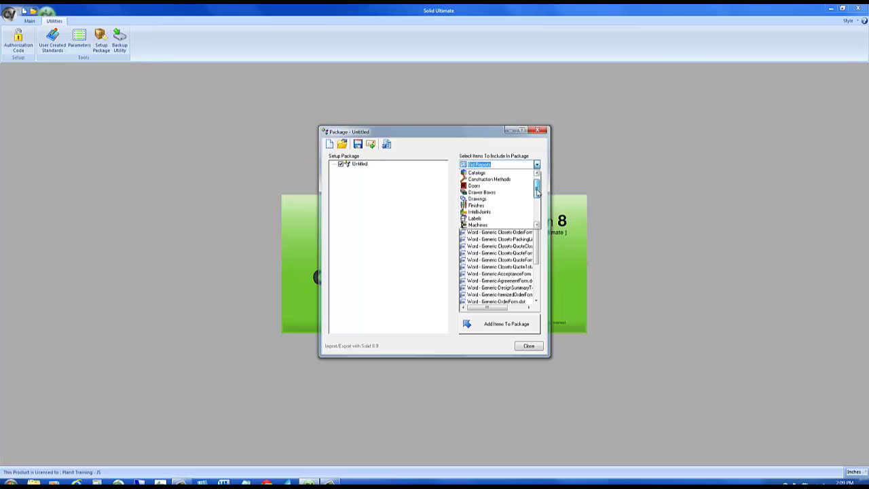
{"action": "left_click", "coordinate": [473, 185]}
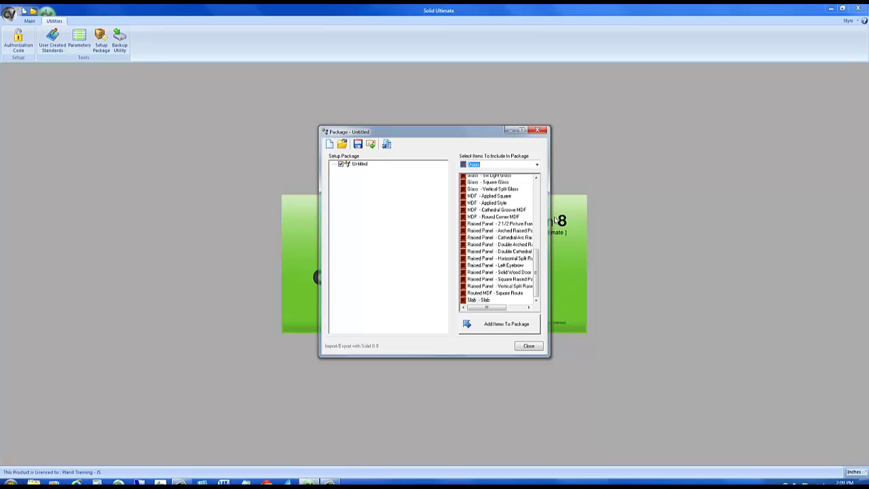
{"action": "left_click", "coordinate": [520, 224]}
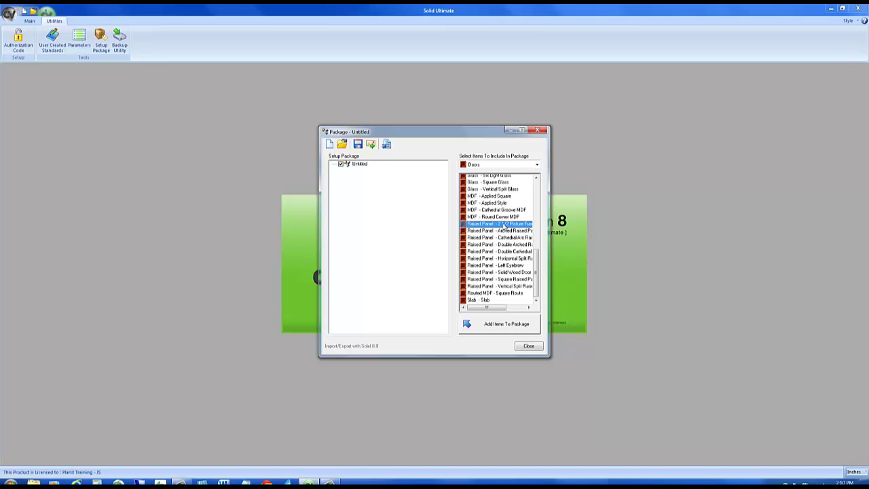
- Add the Raised Panel - 2 1/2 Picture Frame door to the package
{"action": "left_click", "coordinate": [489, 323]}
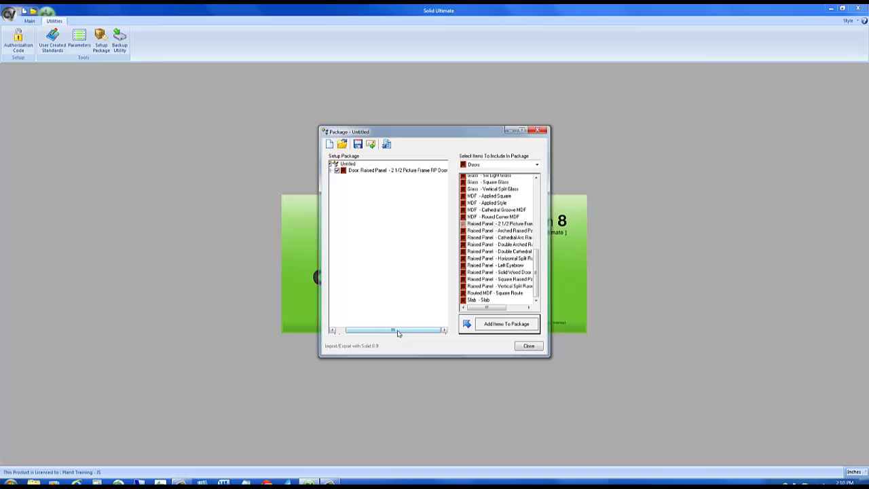
{"action": "left_click_drag", "start_coordinate": [400, 330], "coordinate": [389, 331]}
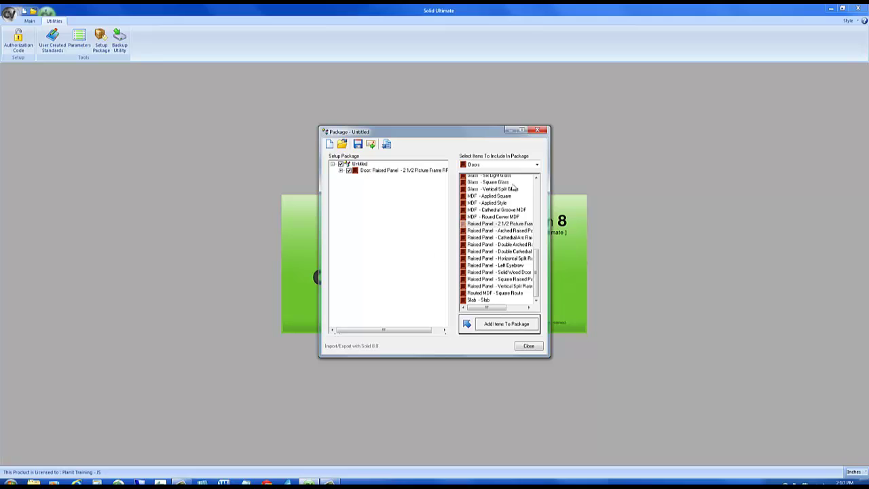
{"action": "left_click", "coordinate": [537, 165]}
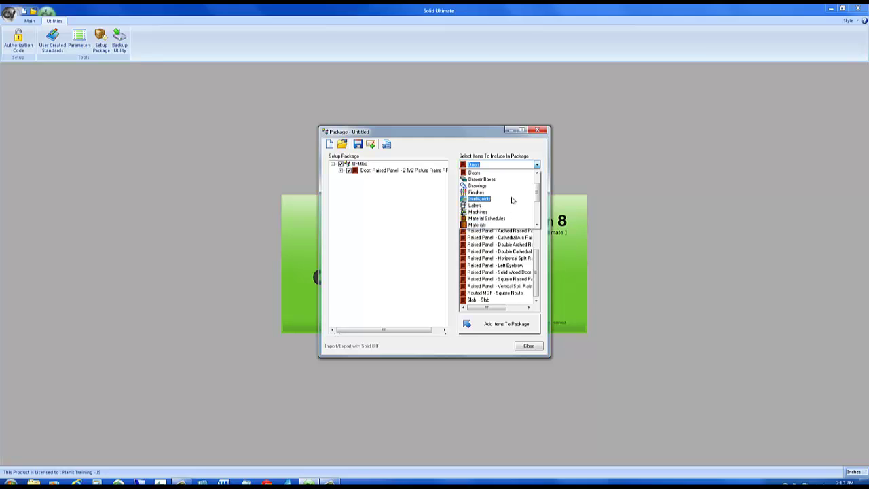
{"action": "left_click", "coordinate": [565, 176]}
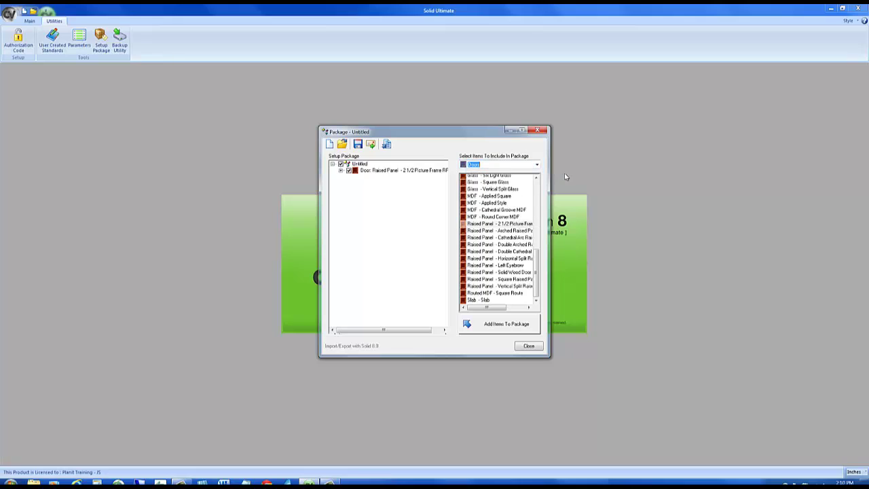
- Expand the door and its Alder material schedule to inspect dependencies, then collapse it
{"action": "left_click", "coordinate": [341, 171]}
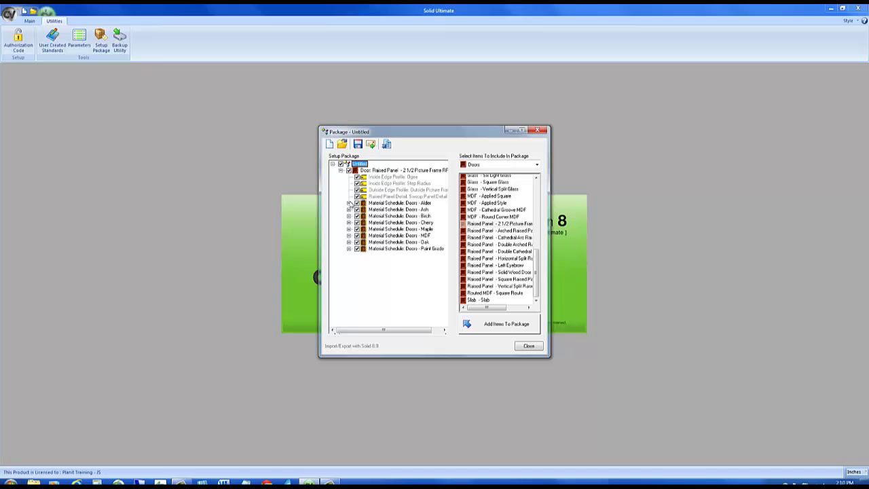
{"action": "left_click", "coordinate": [348, 203]}
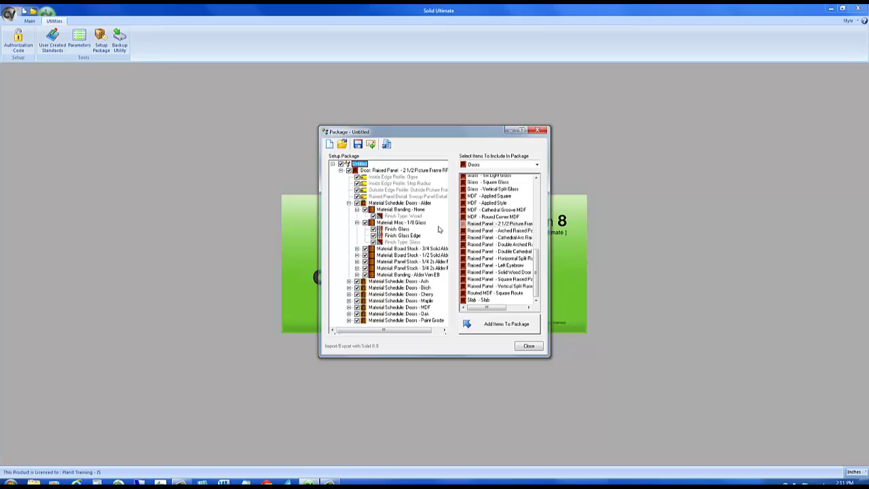
{"action": "left_click", "coordinate": [341, 170]}
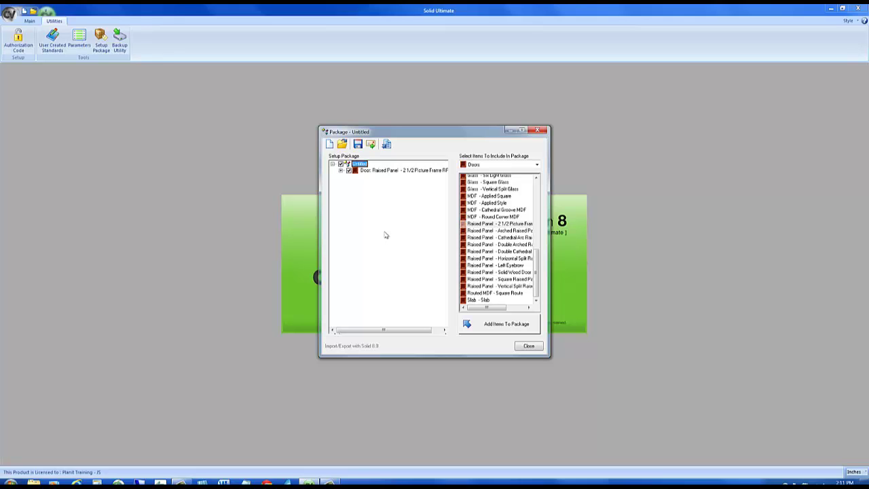
- Save the package as 'test setup' and close the package window
{"action": "left_click", "coordinate": [357, 144]}
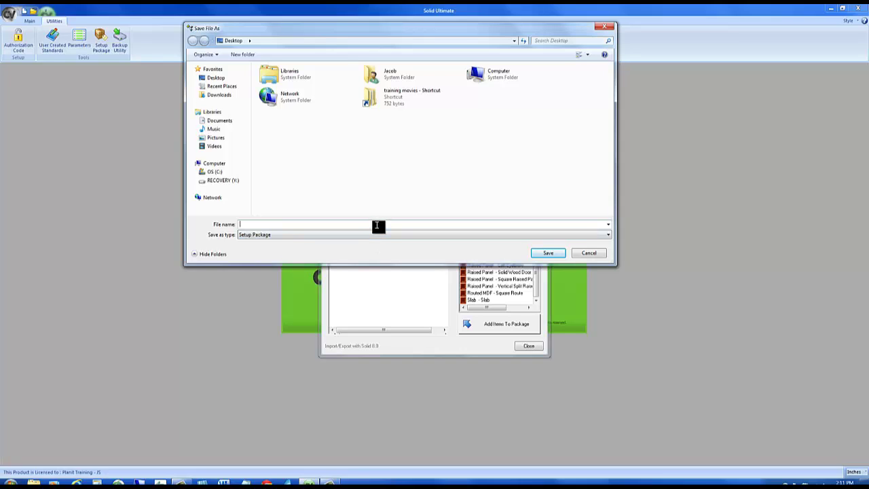
{"action": "left_click", "coordinate": [377, 225]}
{"action": "type", "text": "test setup"}
{"action": "left_click", "coordinate": [547, 253]}
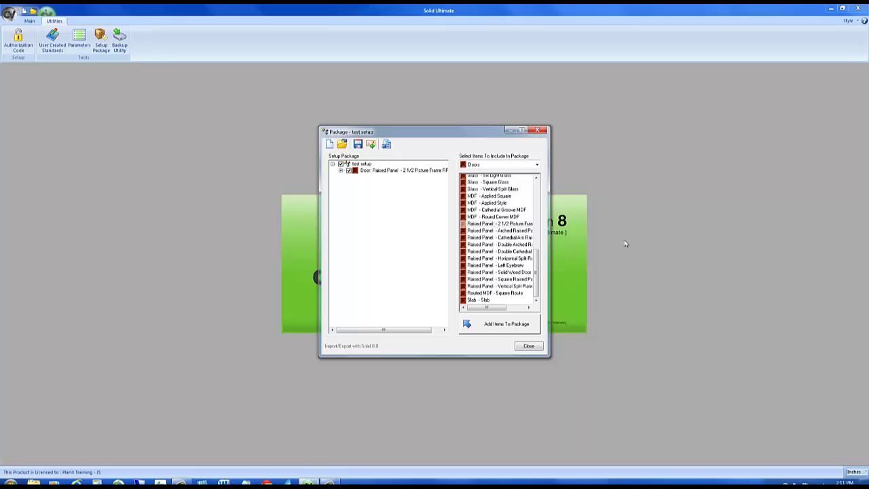
{"action": "left_click", "coordinate": [538, 348]}
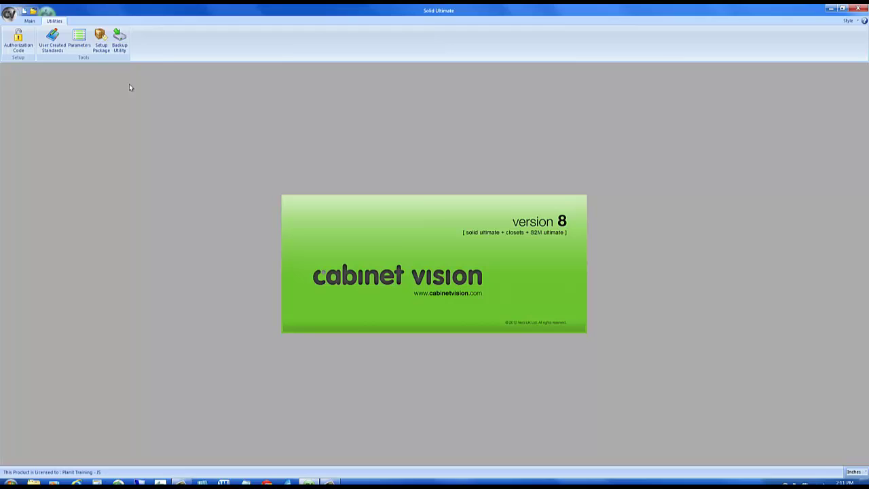
- Reopen test setup.pkg in the Setup Package window
{"action": "left_click", "coordinate": [103, 48]}
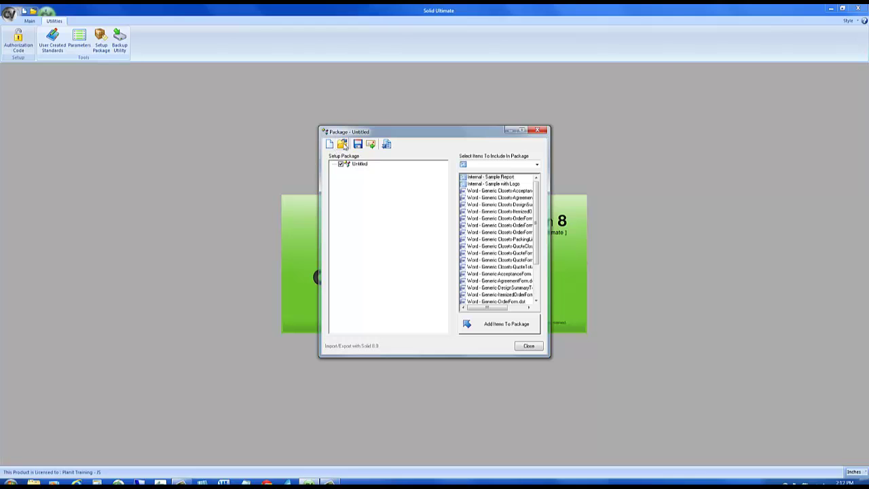
{"action": "left_click", "coordinate": [343, 146]}
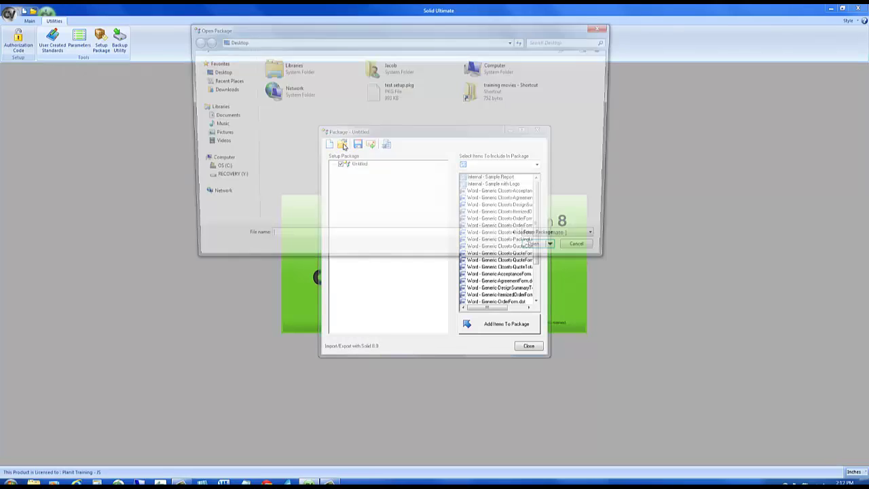
{"action": "left_click", "coordinate": [400, 100]}
{"action": "left_click", "coordinate": [543, 253]}
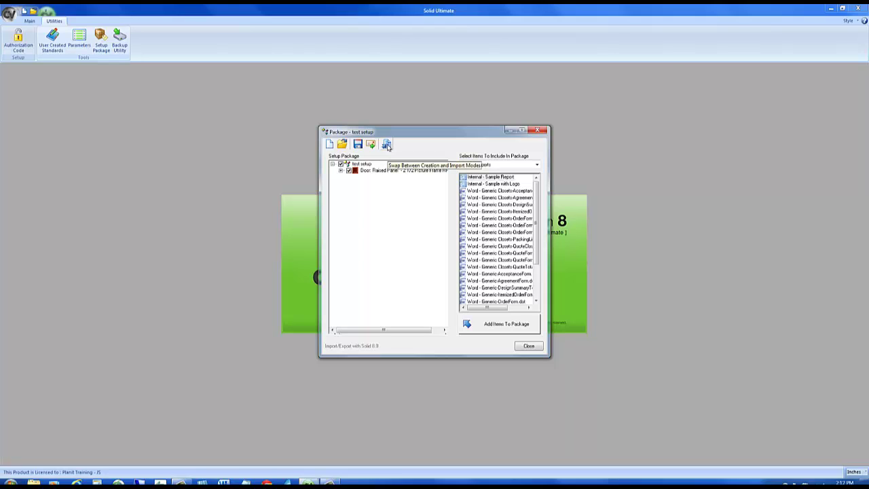
- Switch the package to import mode and select Material Schedule: Doors - Alder
{"action": "left_click", "coordinate": [387, 145]}
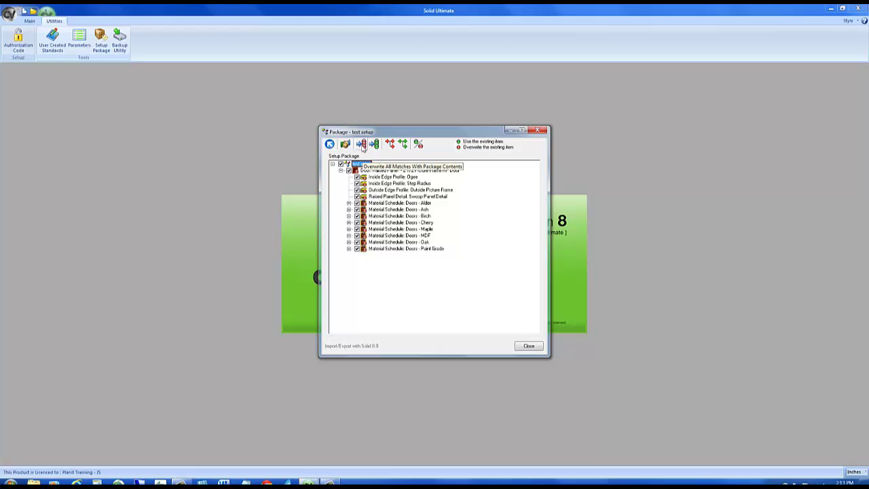
{"action": "left_click", "coordinate": [387, 203]}
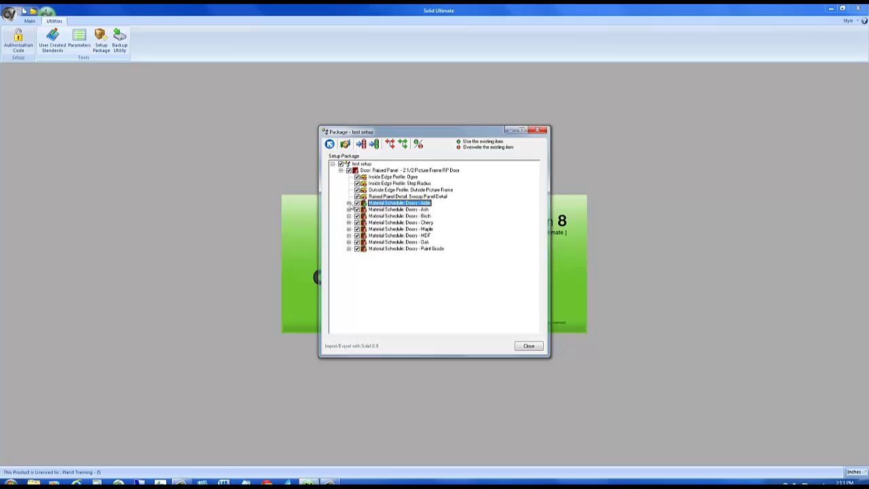
- Expand the Alder schedule and Material Banding - None, then select the Step Radius inside edge profile
{"action": "left_click", "coordinate": [349, 203]}
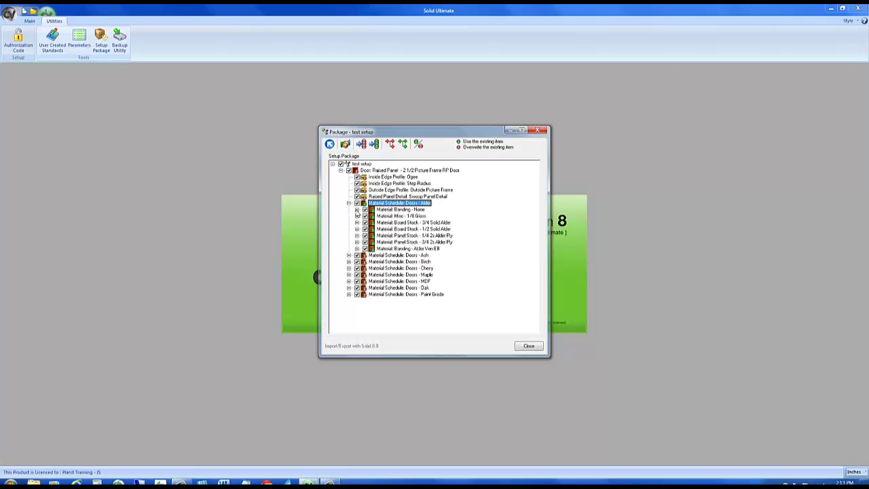
{"action": "left_click", "coordinate": [357, 210]}
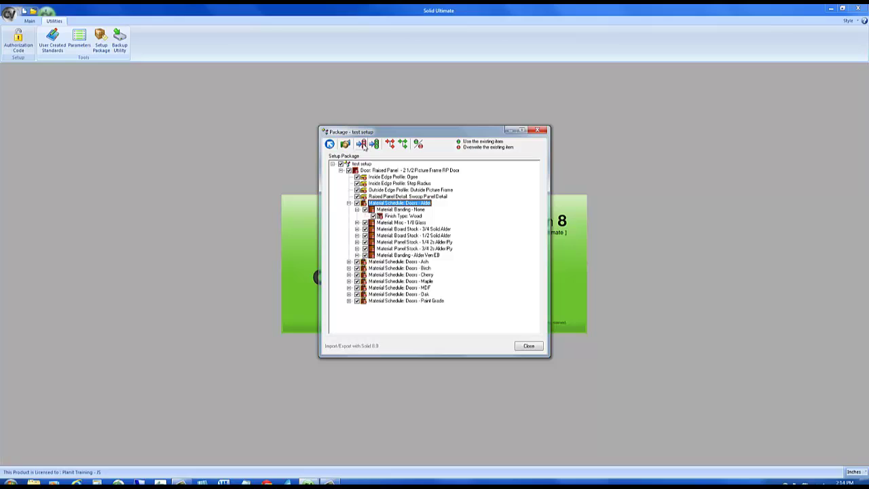
{"action": "left_click", "coordinate": [387, 183]}
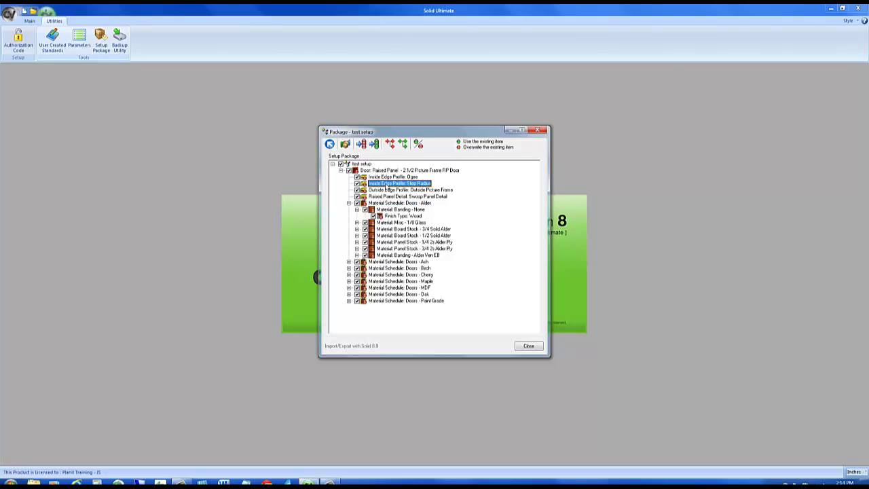
- Import the test setup package contents, acknowledge completion, and close the package window
{"action": "left_click", "coordinate": [345, 145]}
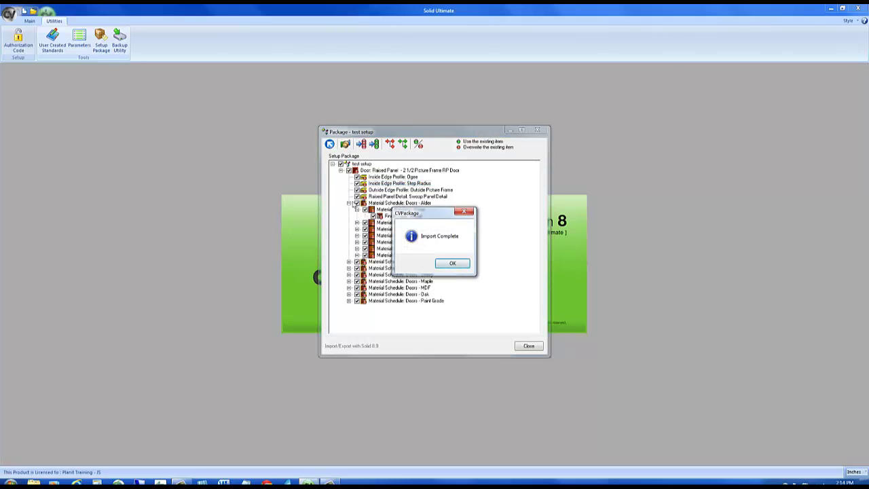
{"action": "left_click", "coordinate": [452, 265]}
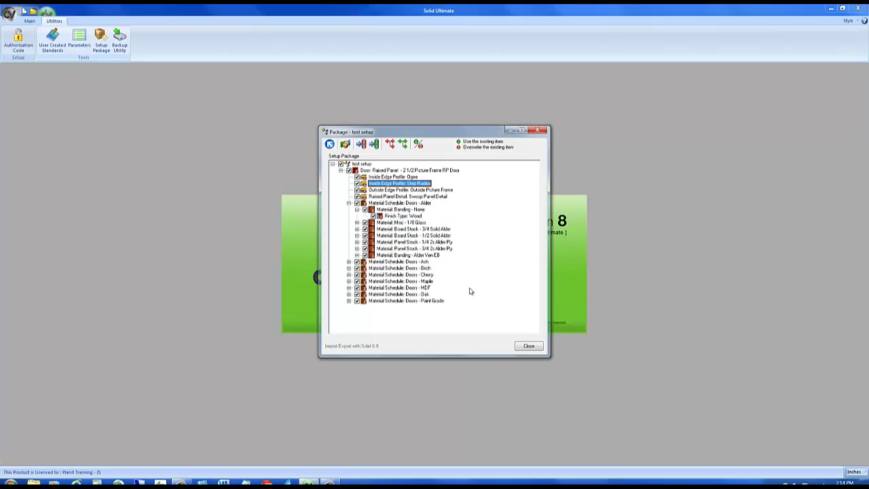
{"action": "left_click", "coordinate": [520, 347]}
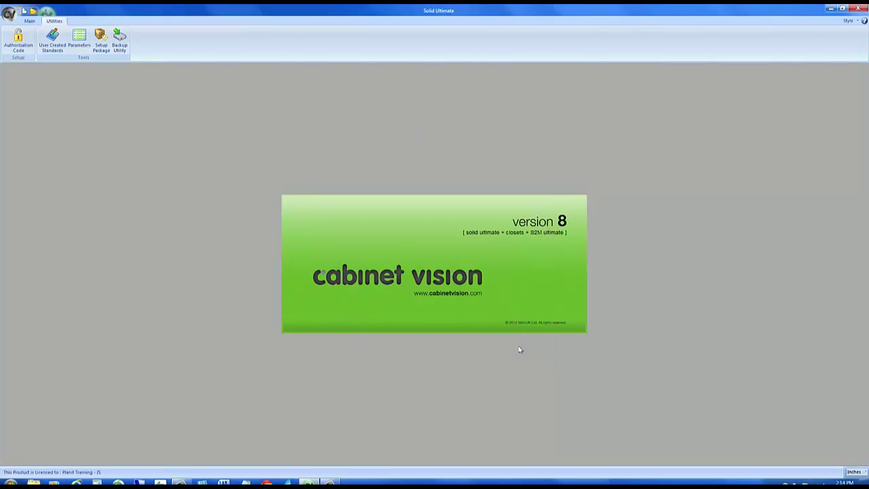